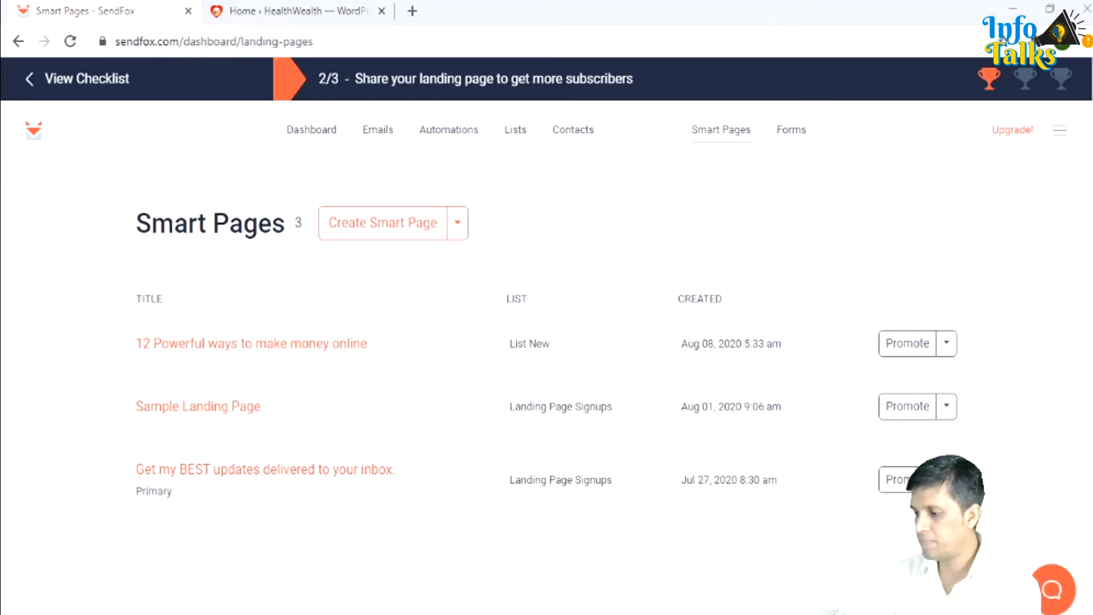
Switch to the WordPress admin and find the Foxy Elements plugin among the installed plugins
{"action": "left_click", "coordinate": [293, 10]}
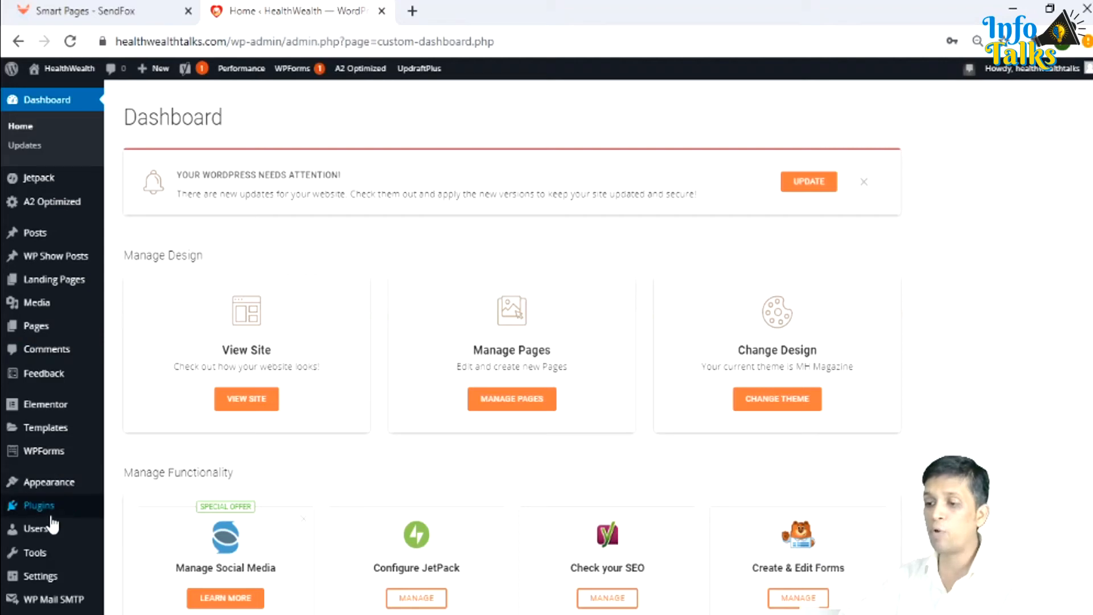
{"action": "mouse_move", "coordinate": [52, 517]}
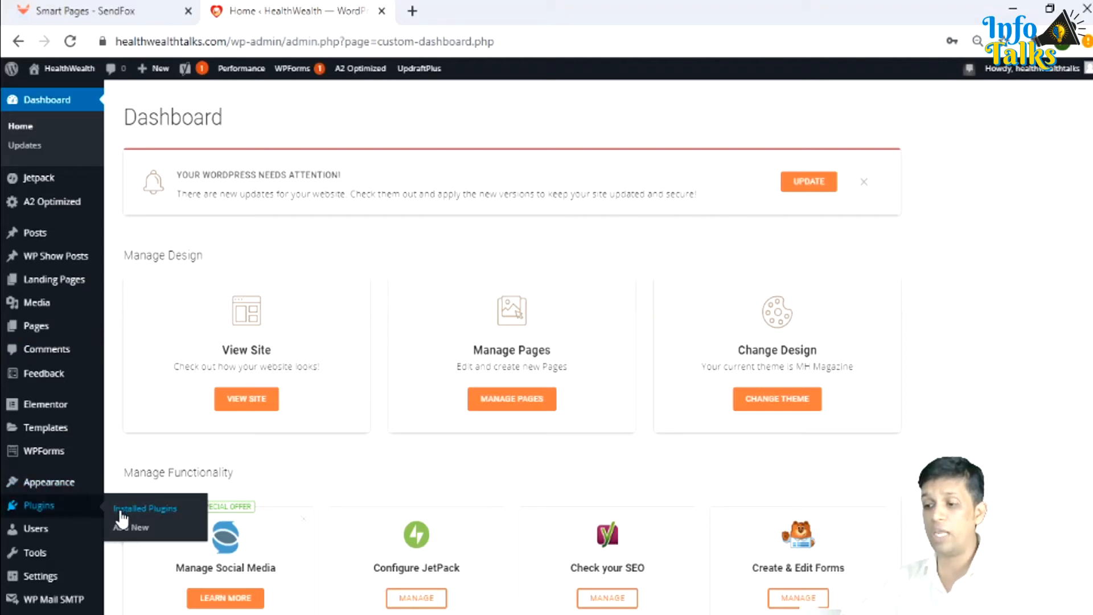
{"action": "left_click", "coordinate": [120, 514]}
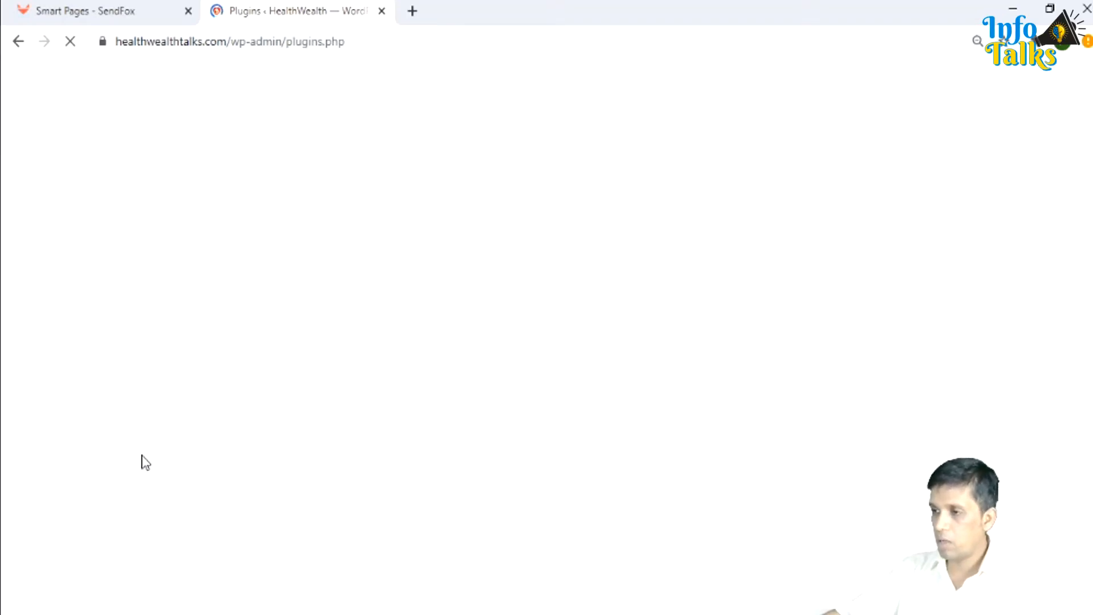
{"action": "scroll", "coordinate": [183, 424], "scroll_direction": "down", "scroll_amount": 7}
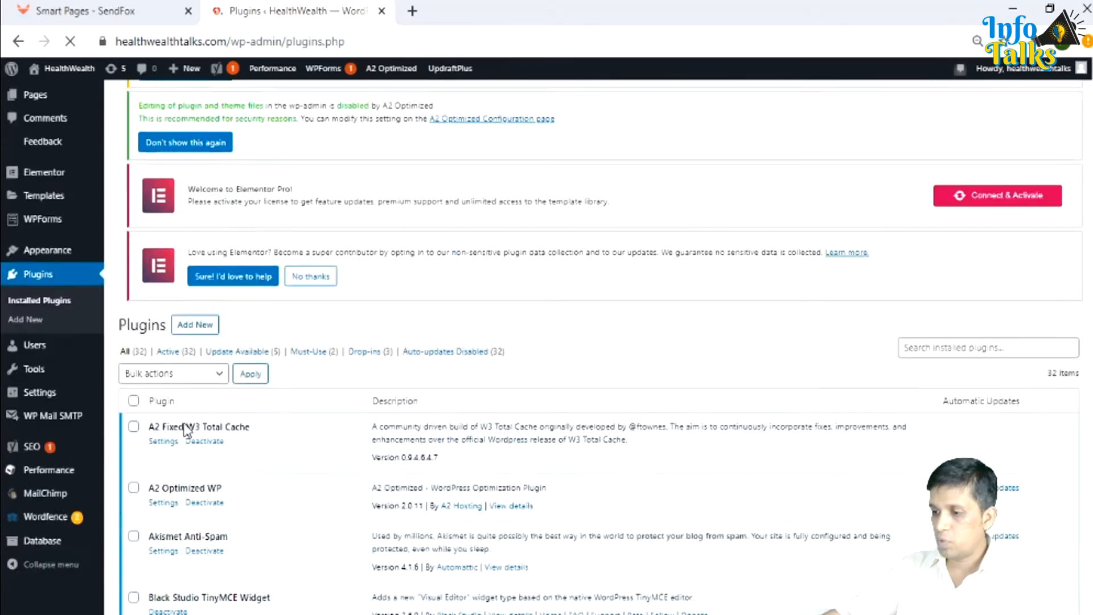
{"action": "scroll", "coordinate": [183, 424], "scroll_direction": "down", "scroll_amount": 11}
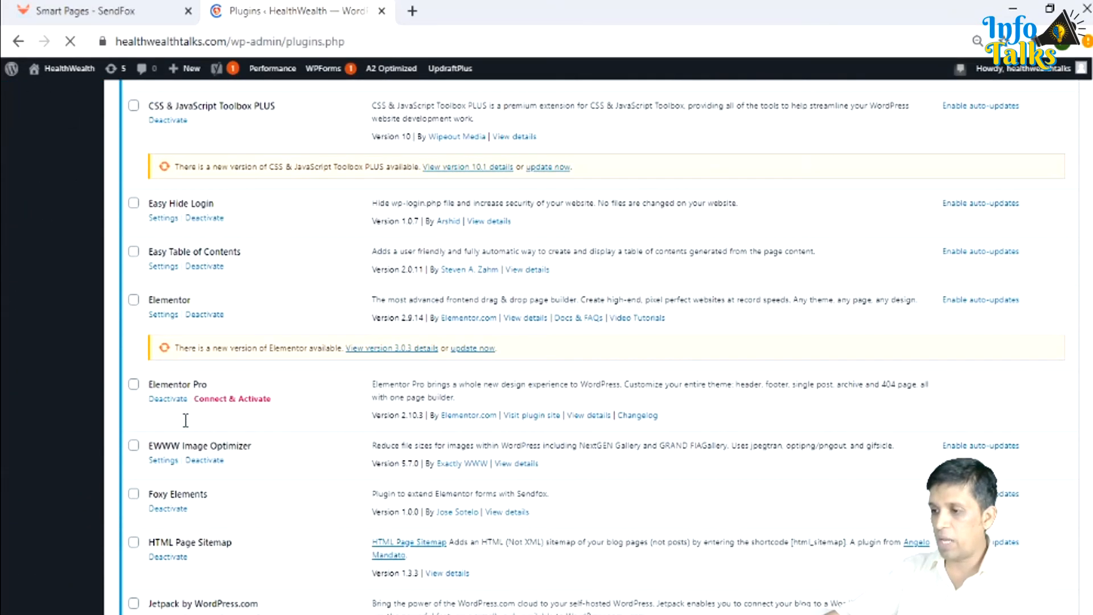
{"action": "scroll", "coordinate": [190, 239], "scroll_direction": "down", "scroll_amount": 4}
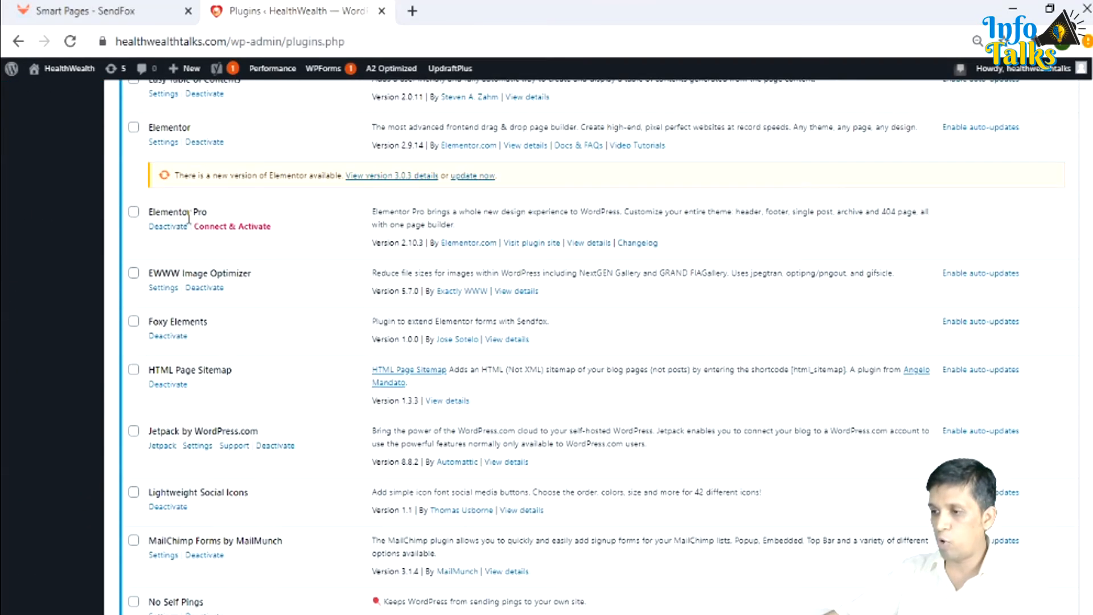
{"action": "scroll", "coordinate": [189, 216], "scroll_direction": "up", "scroll_amount": 3}
{"action": "scroll", "coordinate": [190, 219], "scroll_direction": "up", "scroll_amount": 1}
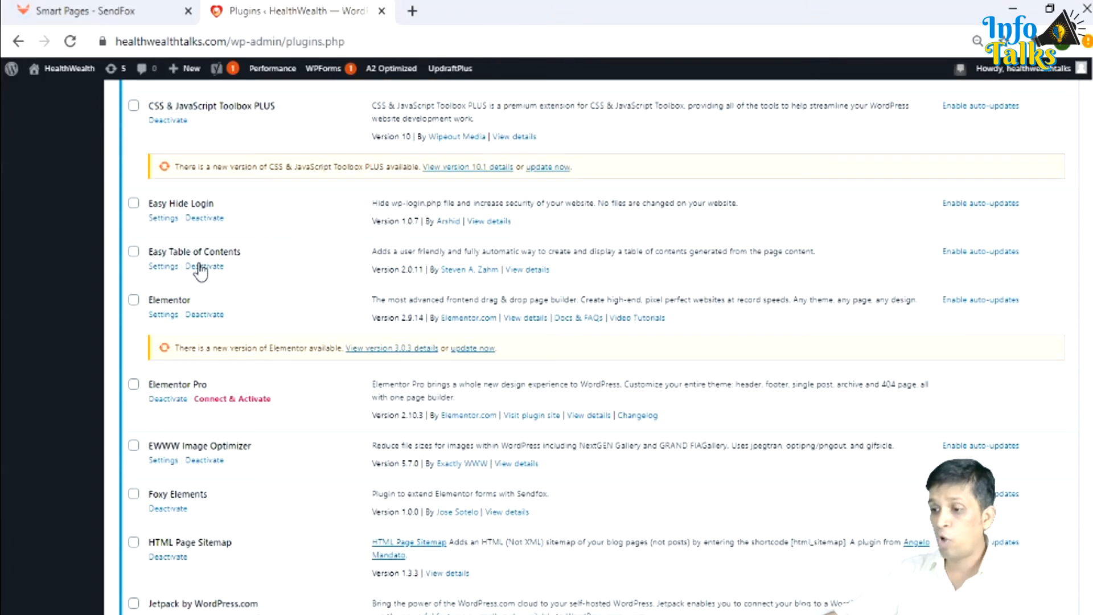
{"action": "scroll", "coordinate": [200, 272], "scroll_direction": "down", "scroll_amount": 1}
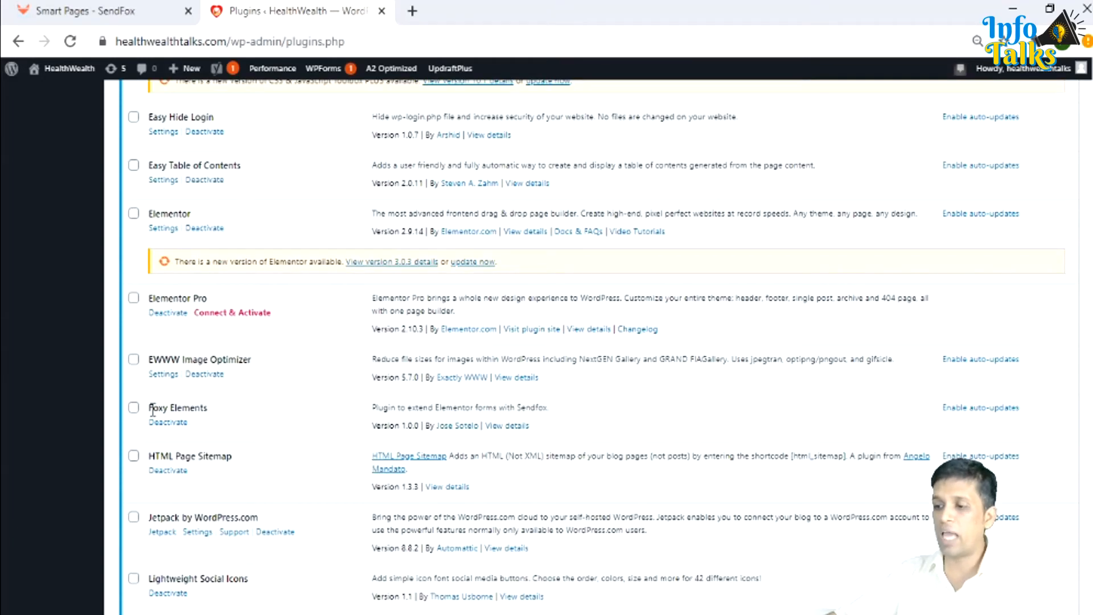
{"action": "left_click_drag", "start_coordinate": [150, 409], "coordinate": [211, 412]}
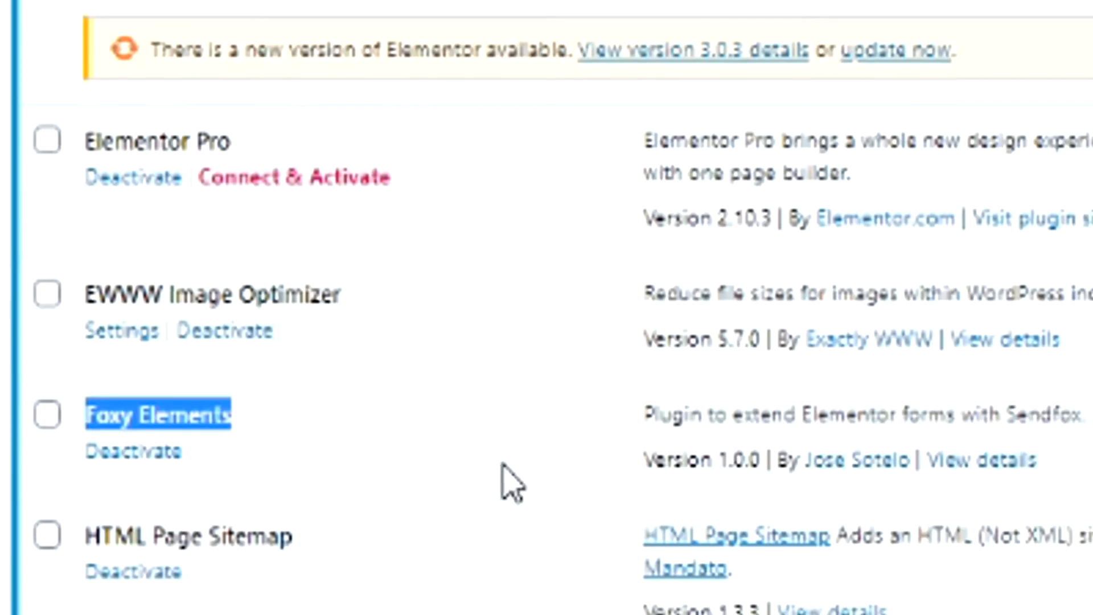
{"action": "scroll", "coordinate": [353, 435], "scroll_direction": "up", "scroll_amount": 12}
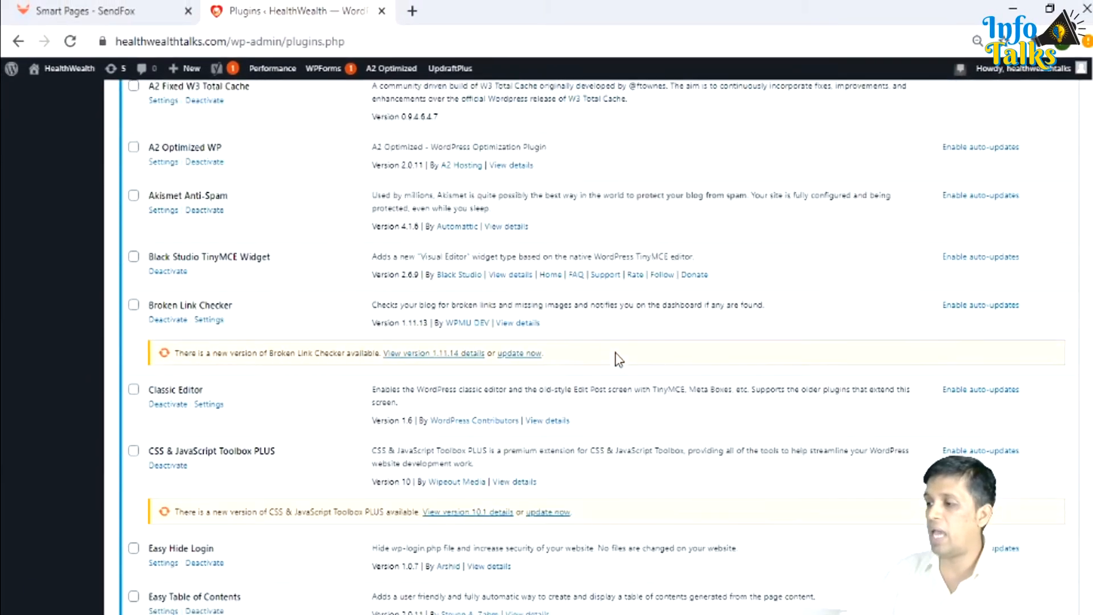
{"action": "scroll", "coordinate": [618, 359], "scroll_direction": "up", "scroll_amount": 6}
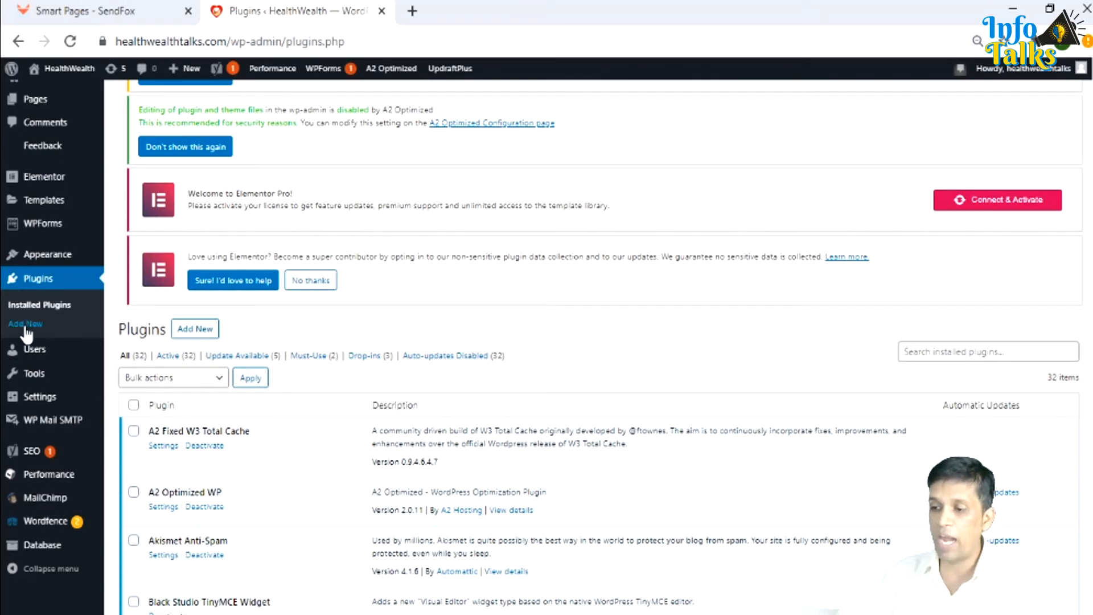
{"action": "left_click", "coordinate": [301, 363]}
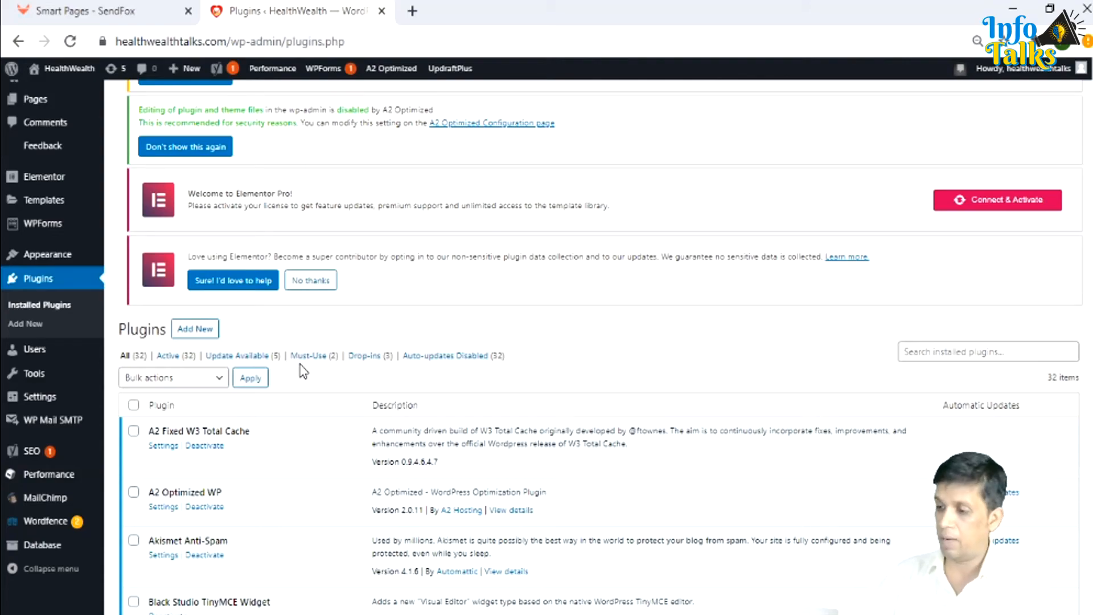
{"action": "scroll", "coordinate": [302, 371], "scroll_direction": "down", "scroll_amount": 12}
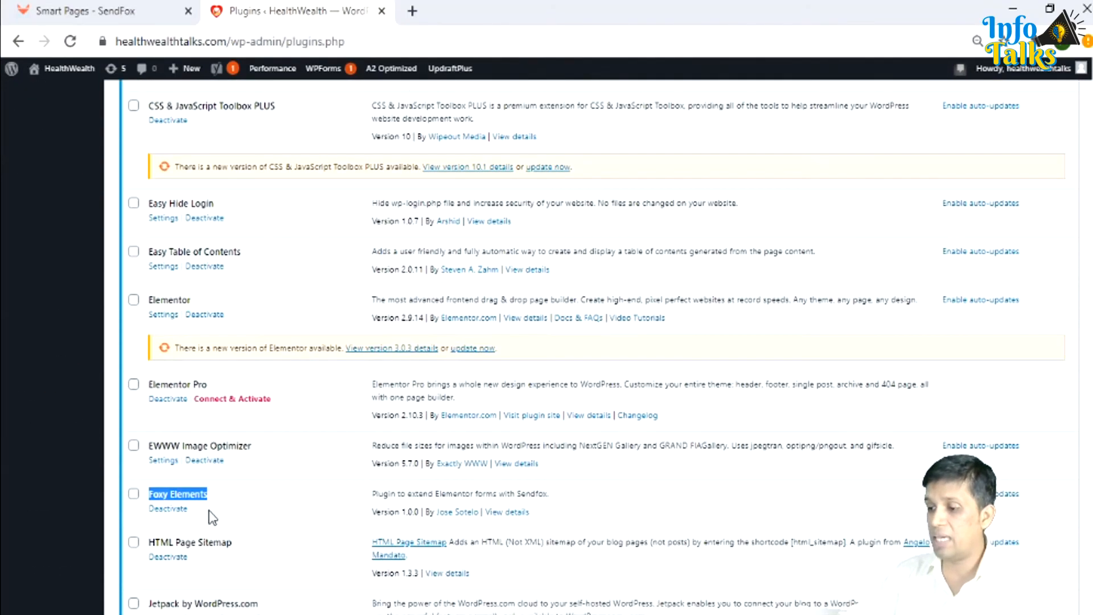
{"action": "scroll", "coordinate": [206, 500], "scroll_direction": "up", "scroll_amount": 6}
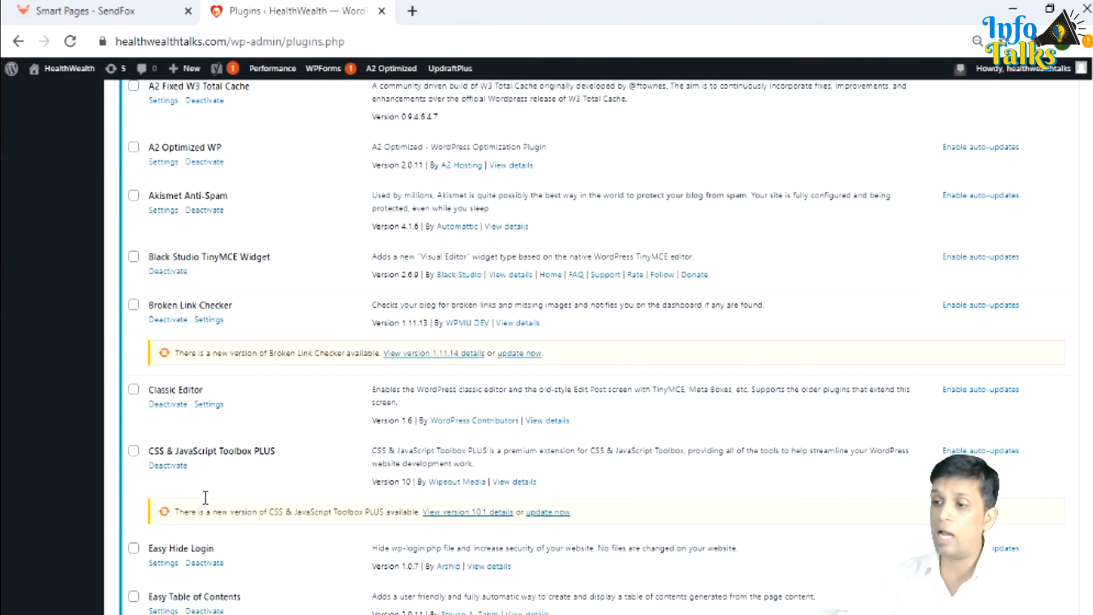
{"action": "scroll", "coordinate": [205, 497], "scroll_direction": "up", "scroll_amount": 9}
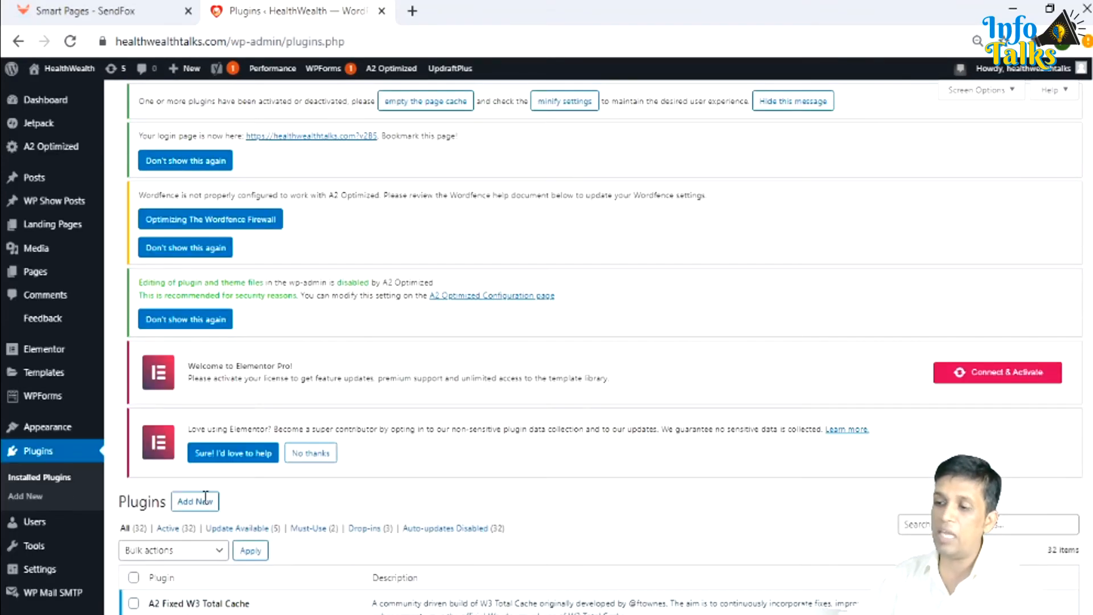
Open the HEALTH AND FITNESS page from the site's page list for editing with Elementor
{"action": "left_click", "coordinate": [43, 272]}
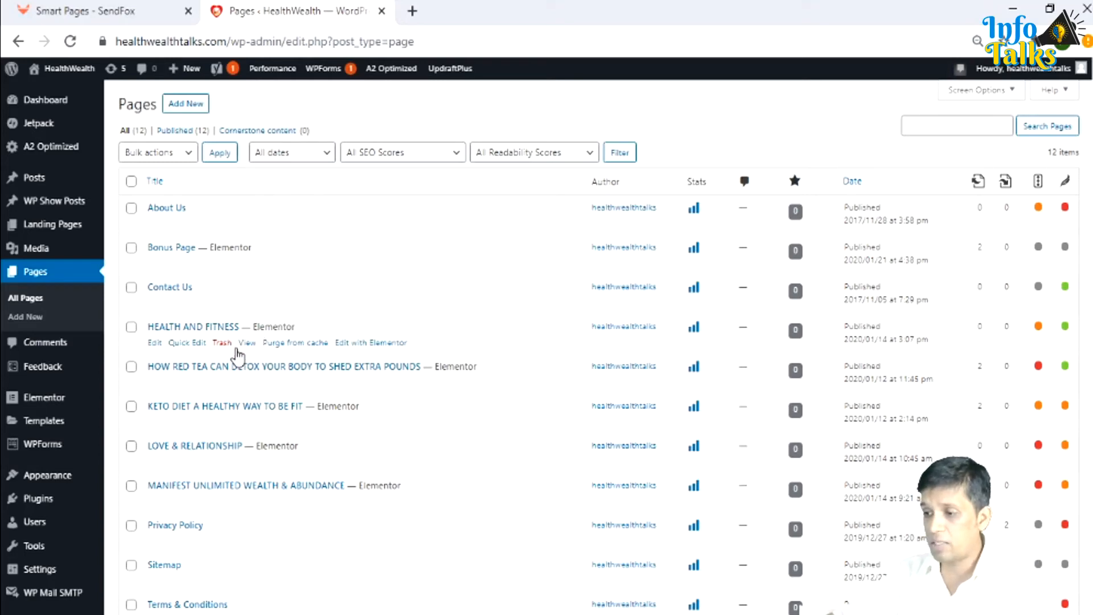
{"action": "left_click", "coordinate": [354, 346]}
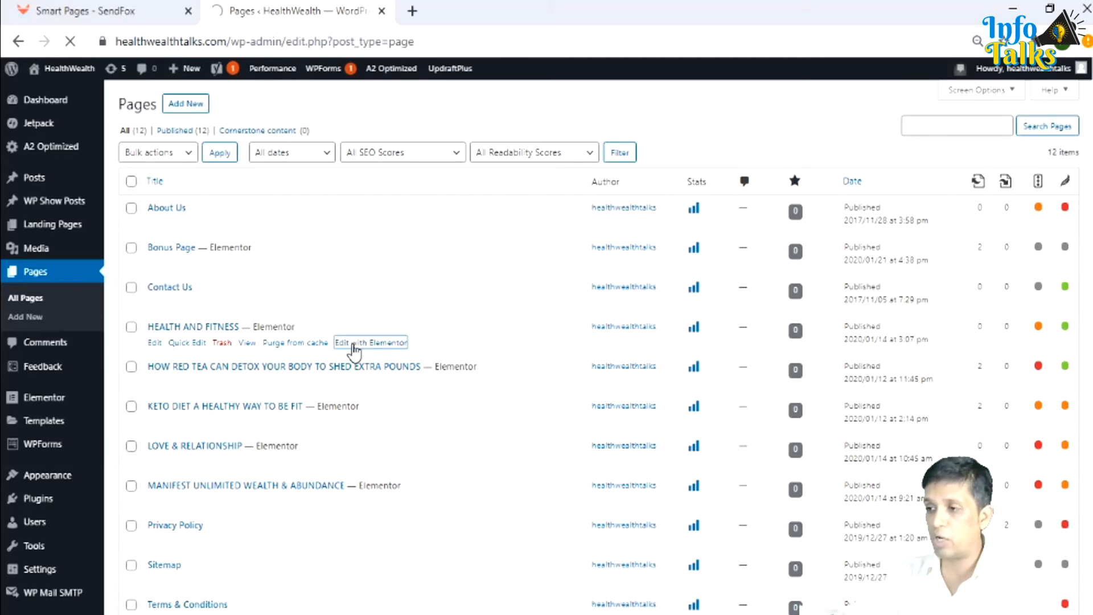
Switch to SendFox and open the account's API settings at the personal access tokens
{"action": "left_click", "coordinate": [110, 16]}
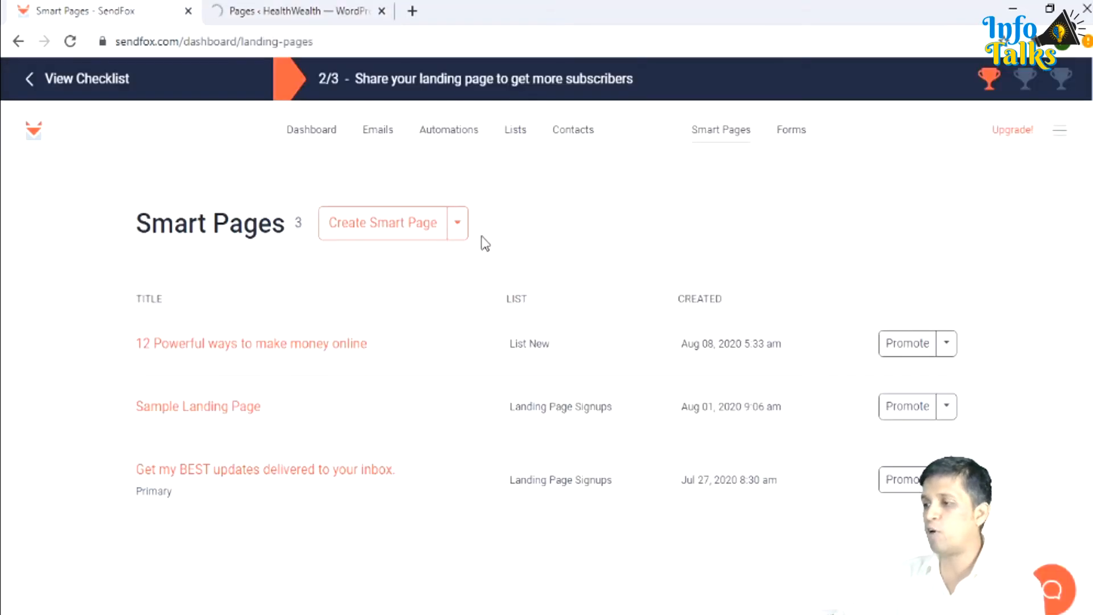
{"action": "left_click", "coordinate": [1069, 137]}
{"action": "left_click", "coordinate": [1009, 226]}
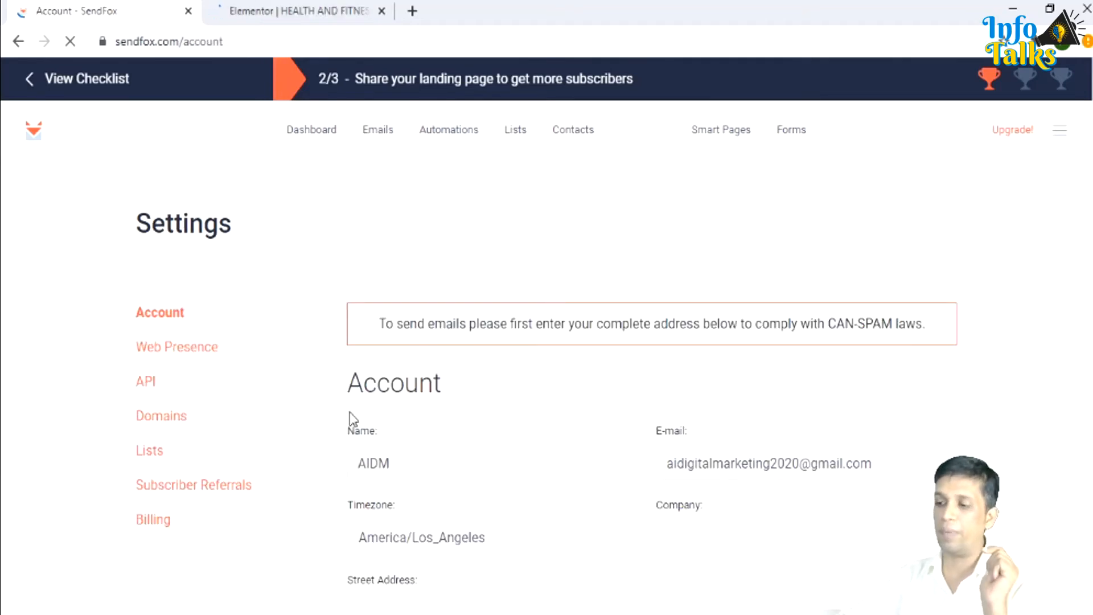
{"action": "left_click", "coordinate": [149, 387]}
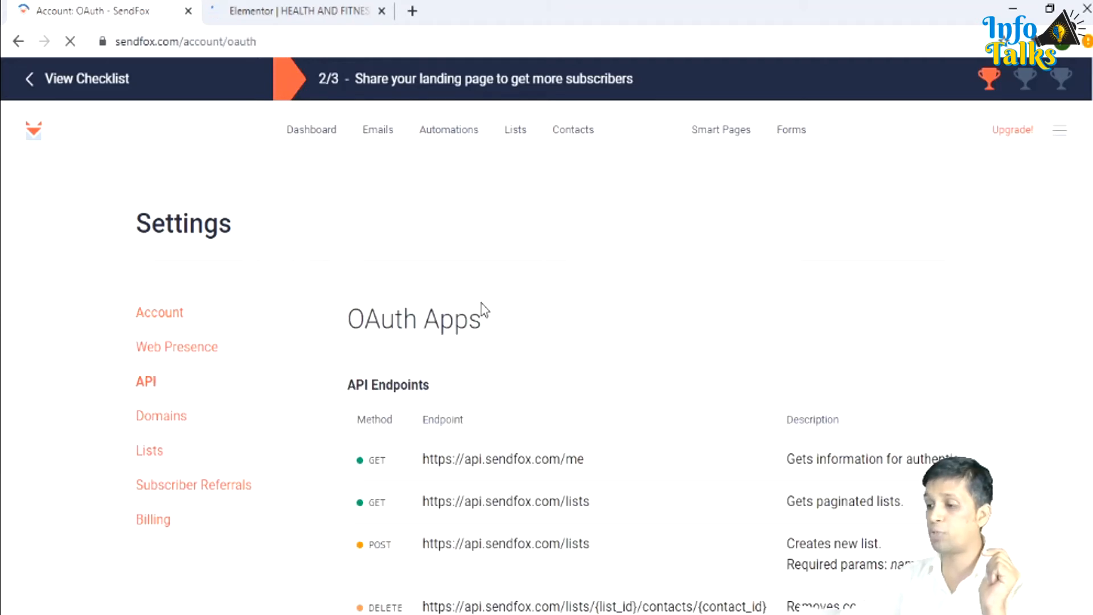
{"action": "scroll", "coordinate": [483, 310], "scroll_direction": "down", "scroll_amount": 3}
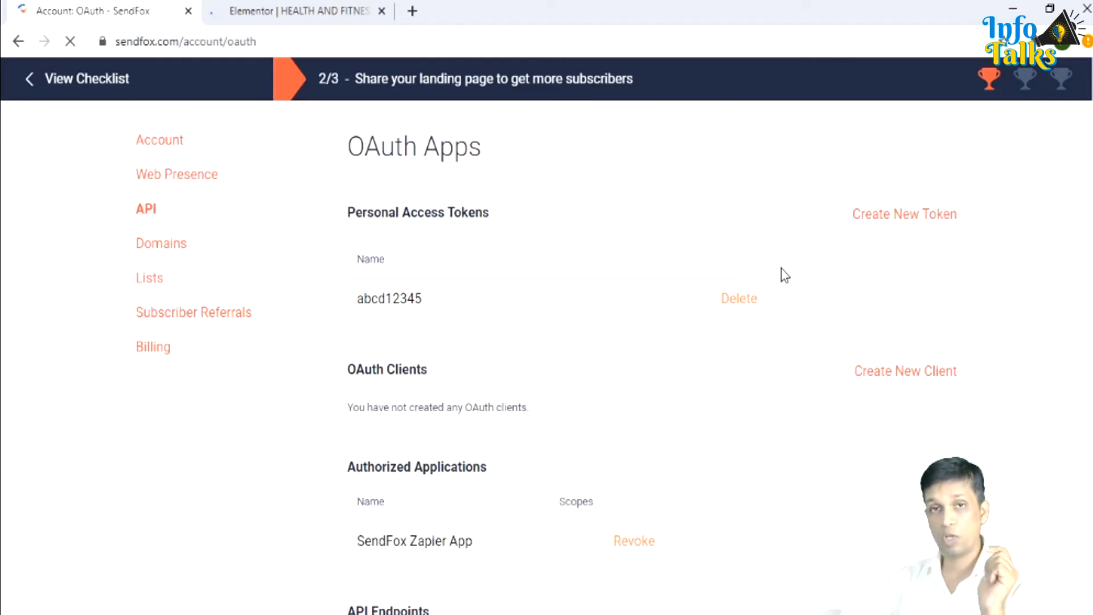
Create a personal access token named Test and select the whole generated token
{"action": "left_click", "coordinate": [901, 222]}
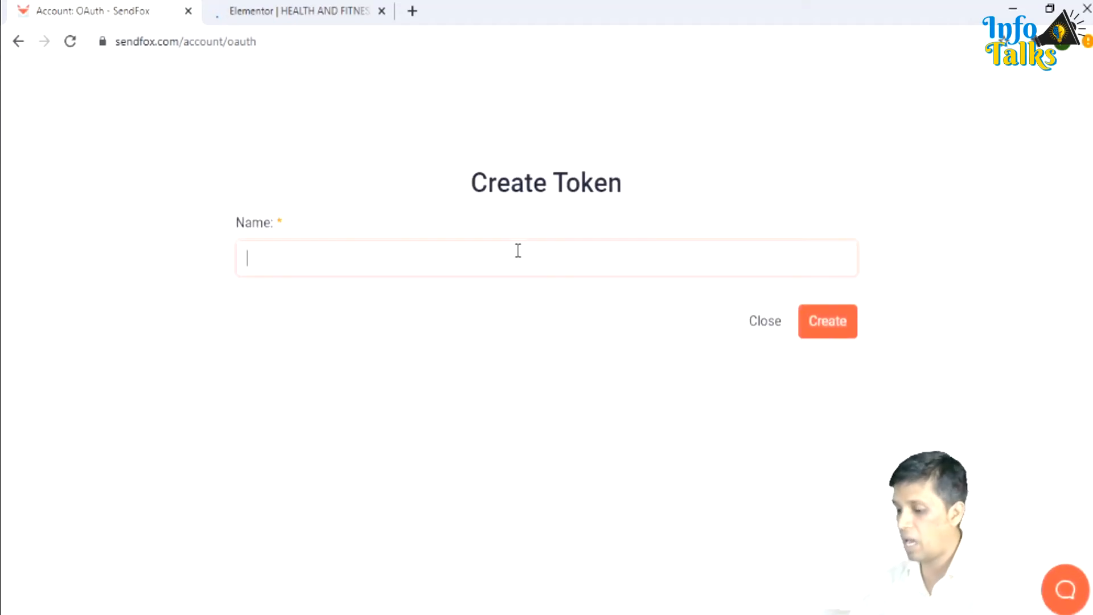
{"action": "type", "text": "Test"}
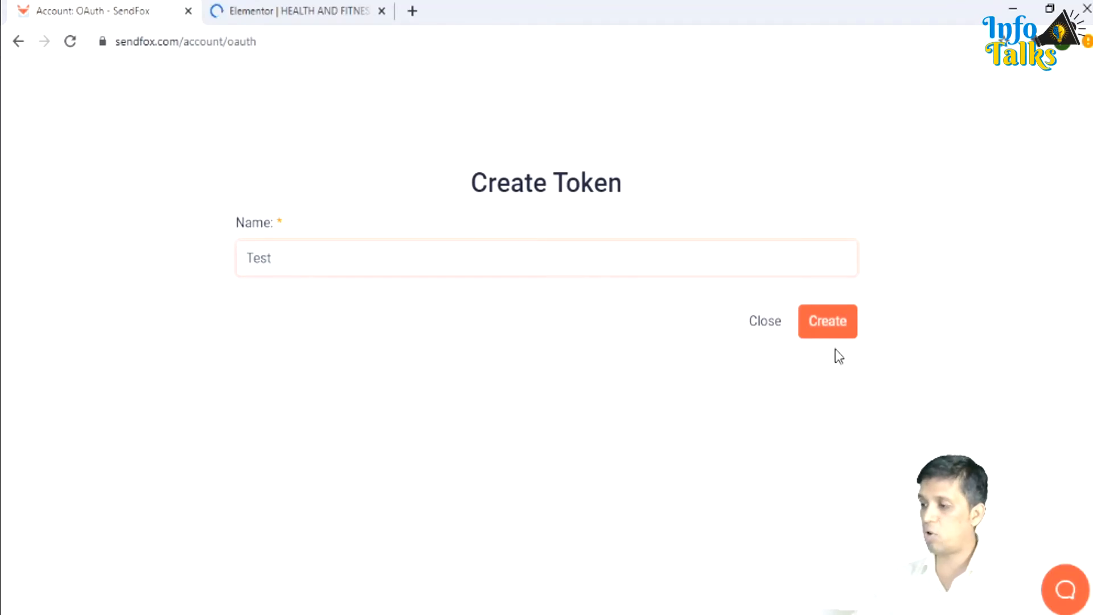
{"action": "left_click", "coordinate": [829, 329]}
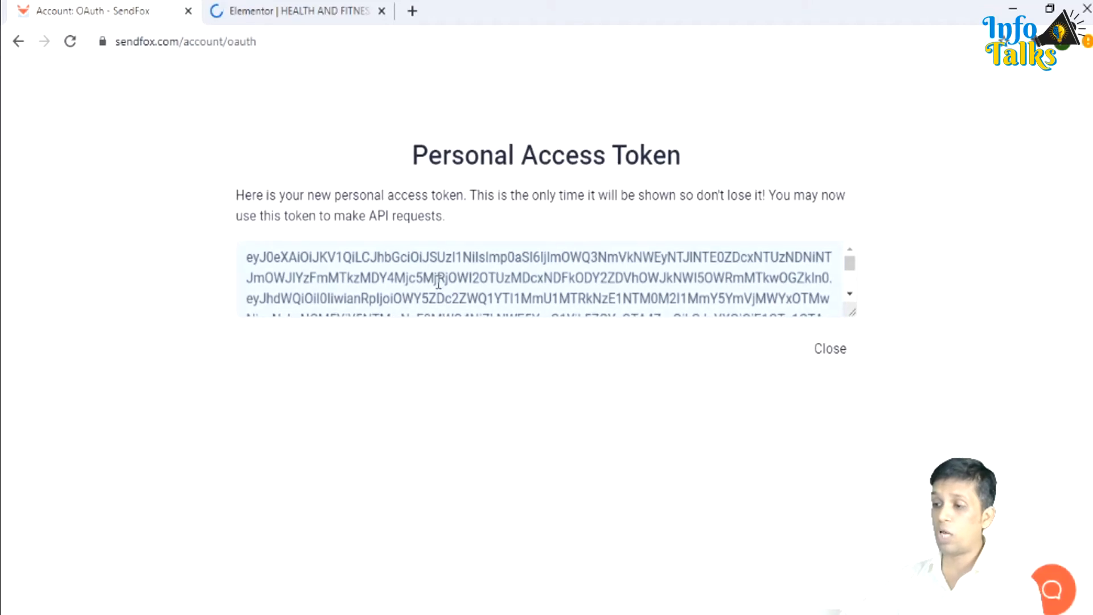
{"action": "left_click", "coordinate": [439, 280]}
{"action": "key", "text": "ctrl+a"}
{"action": "scroll", "coordinate": [439, 280], "scroll_direction": "down", "scroll_amount": 5}
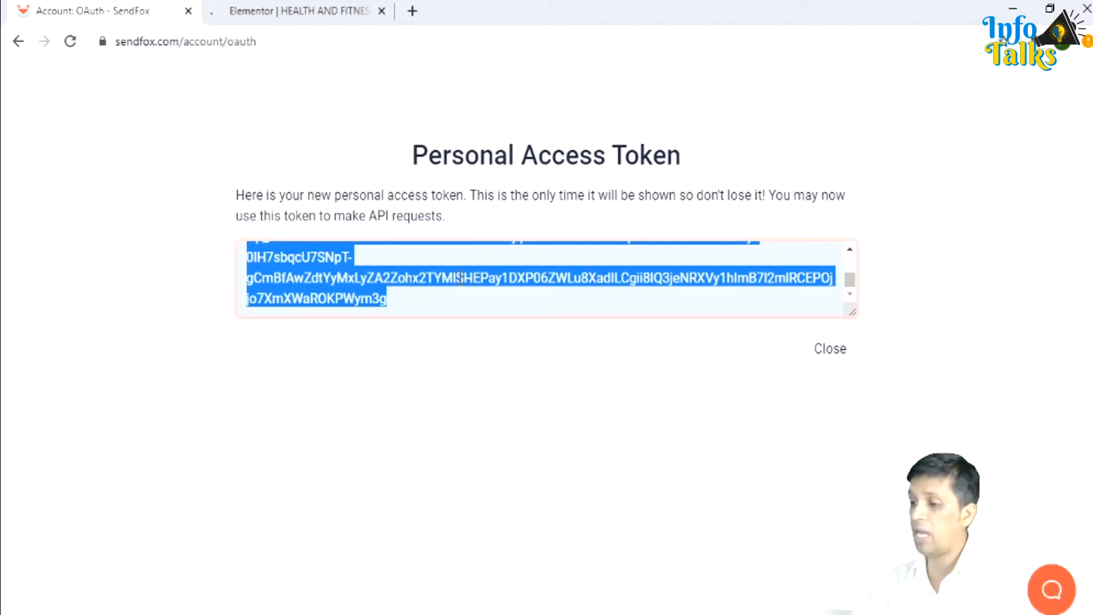
Switch to the Elementor editor, open the sign-up form for editing, and examine the content and advanced settings of its first-name and email fields
{"action": "left_click", "coordinate": [323, 8]}
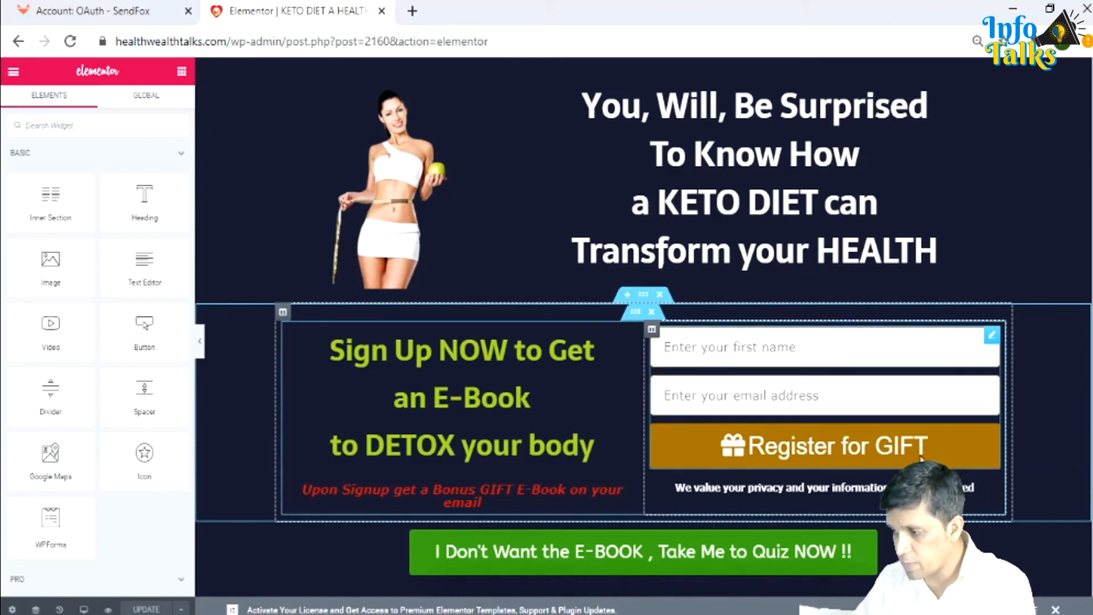
{"action": "left_click", "coordinate": [992, 337]}
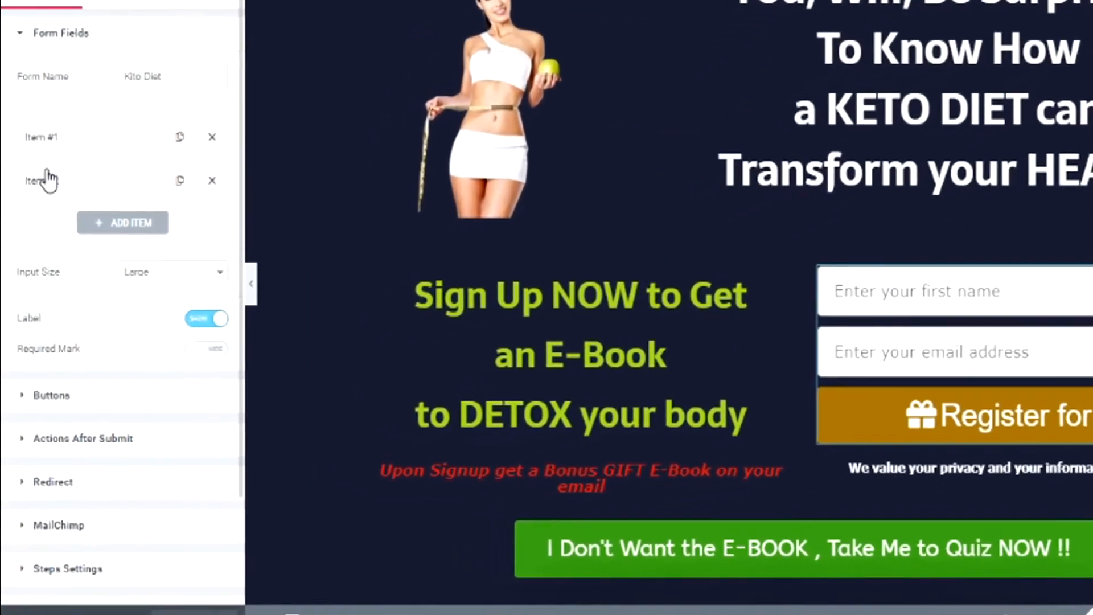
{"action": "left_click", "coordinate": [43, 138]}
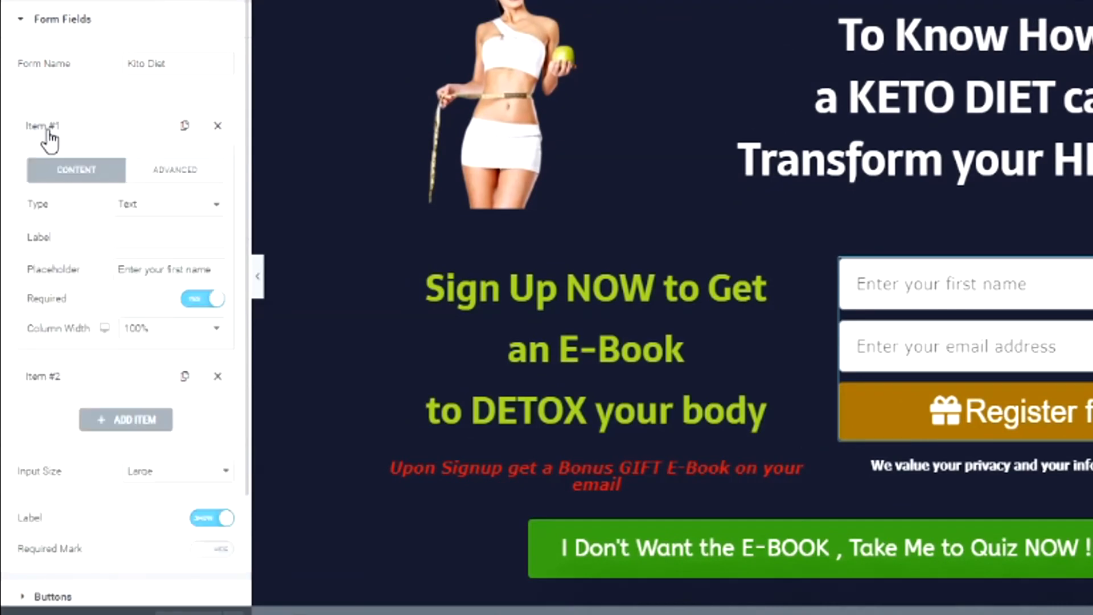
{"action": "left_click", "coordinate": [173, 173]}
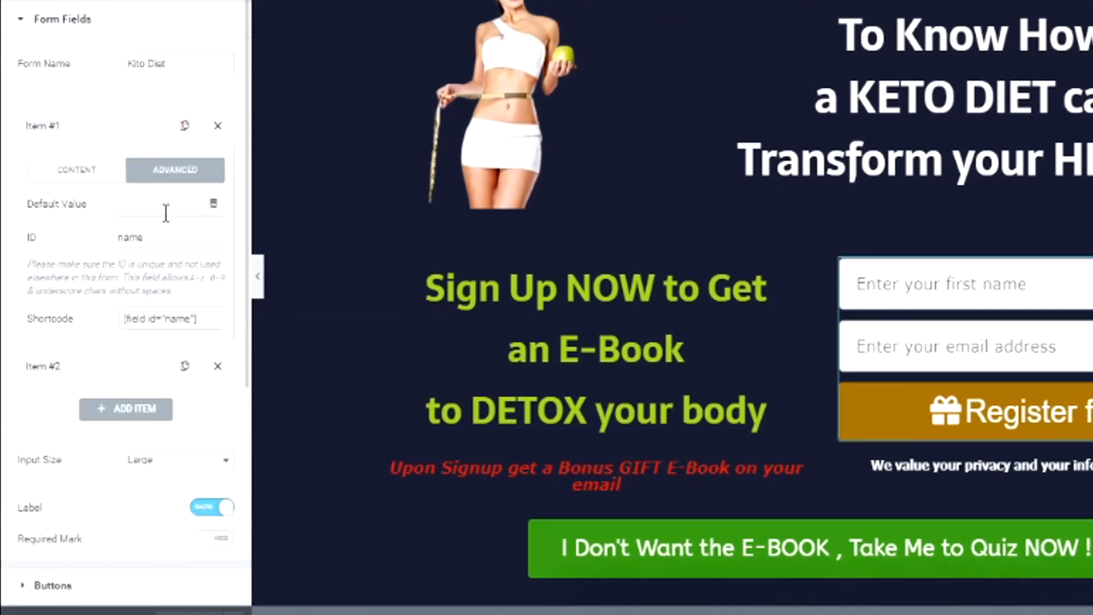
{"action": "left_click", "coordinate": [89, 175]}
{"action": "left_click", "coordinate": [63, 377]}
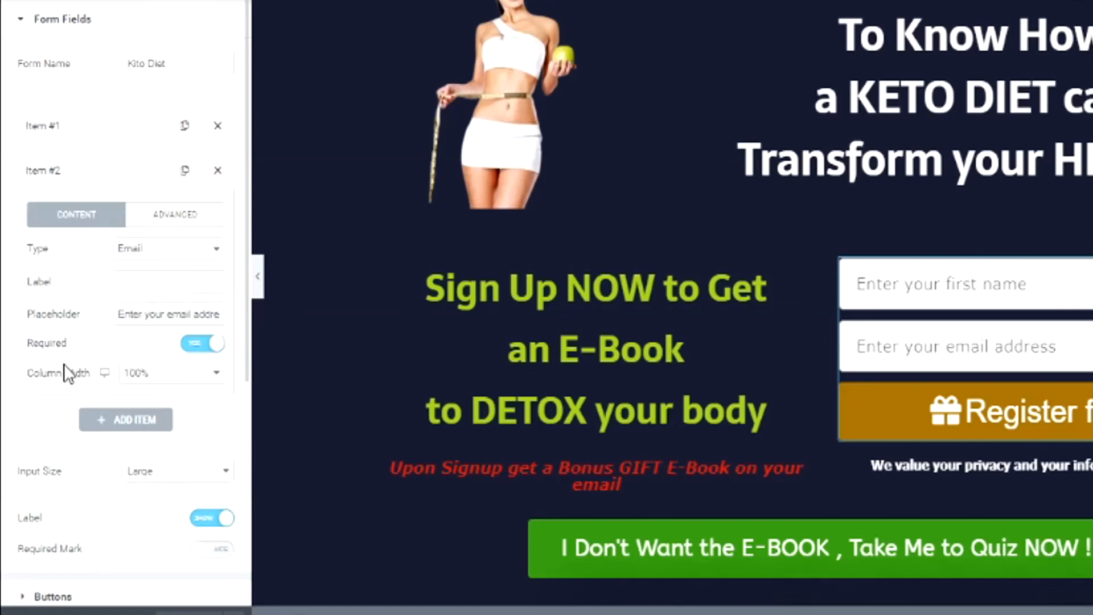
{"action": "scroll", "coordinate": [77, 319], "scroll_direction": "down", "scroll_amount": 2}
{"action": "left_click", "coordinate": [154, 132]}
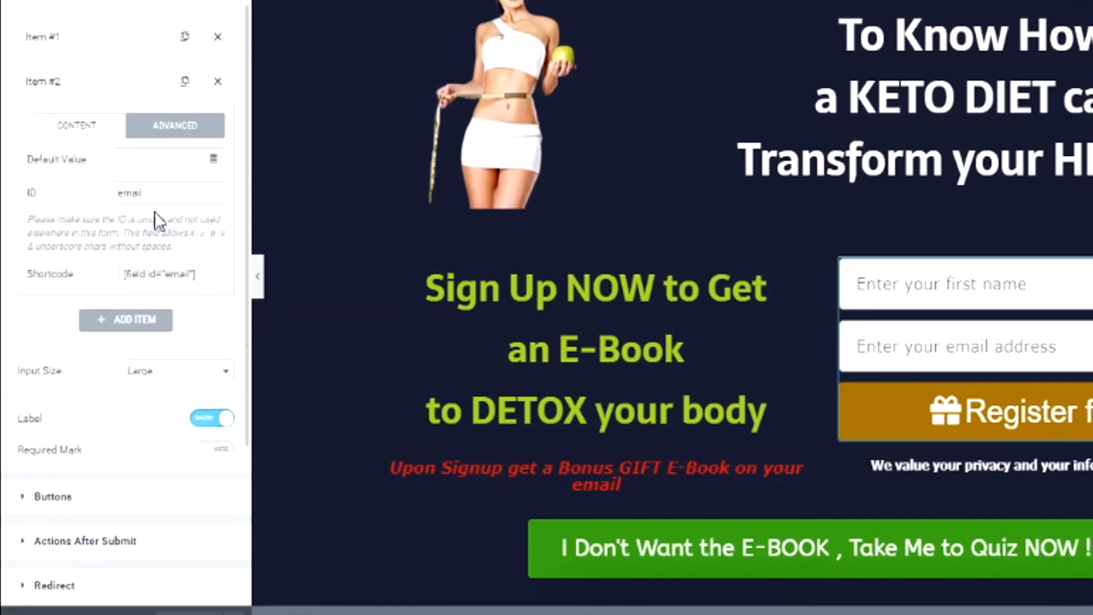
{"action": "left_click", "coordinate": [90, 145]}
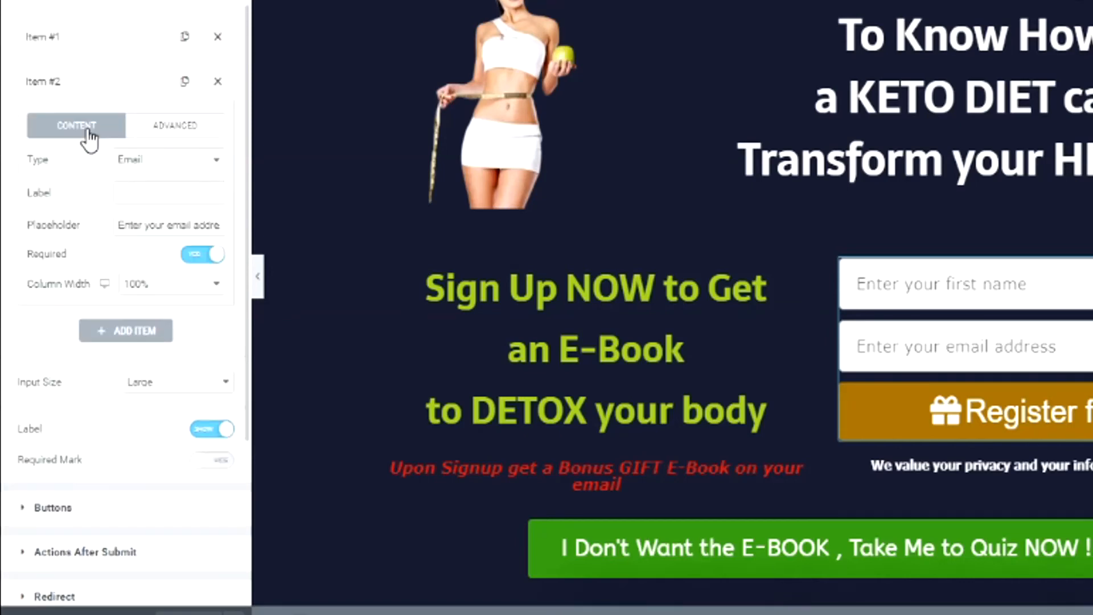
Open the sign-up form's actions after submit and bring up the available actions as far as Sendfox
{"action": "scroll", "coordinate": [86, 141], "scroll_direction": "down", "scroll_amount": 5}
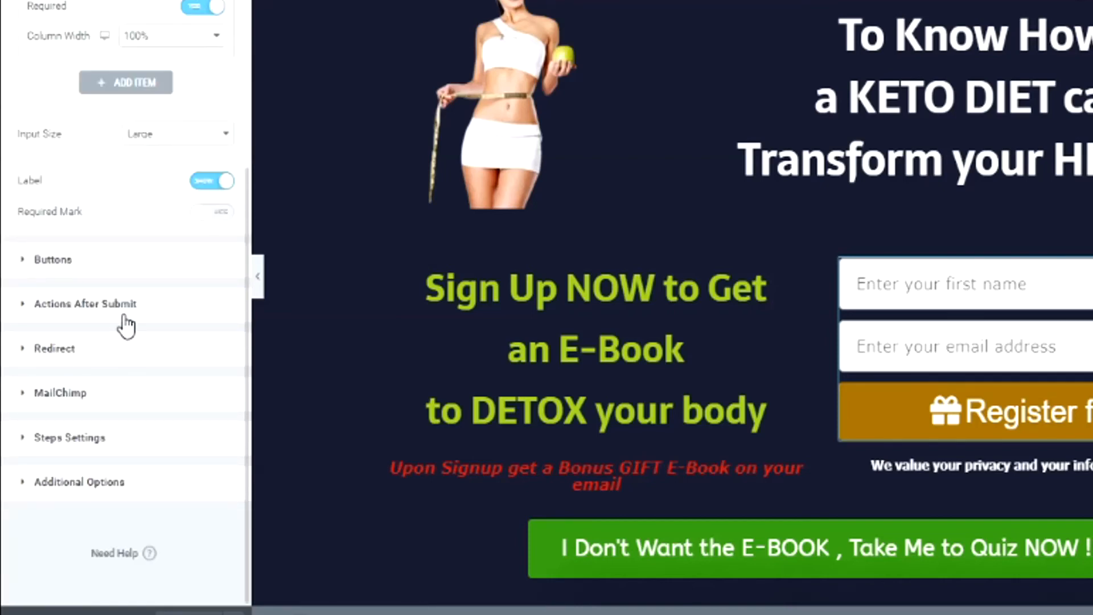
{"action": "left_click", "coordinate": [125, 316]}
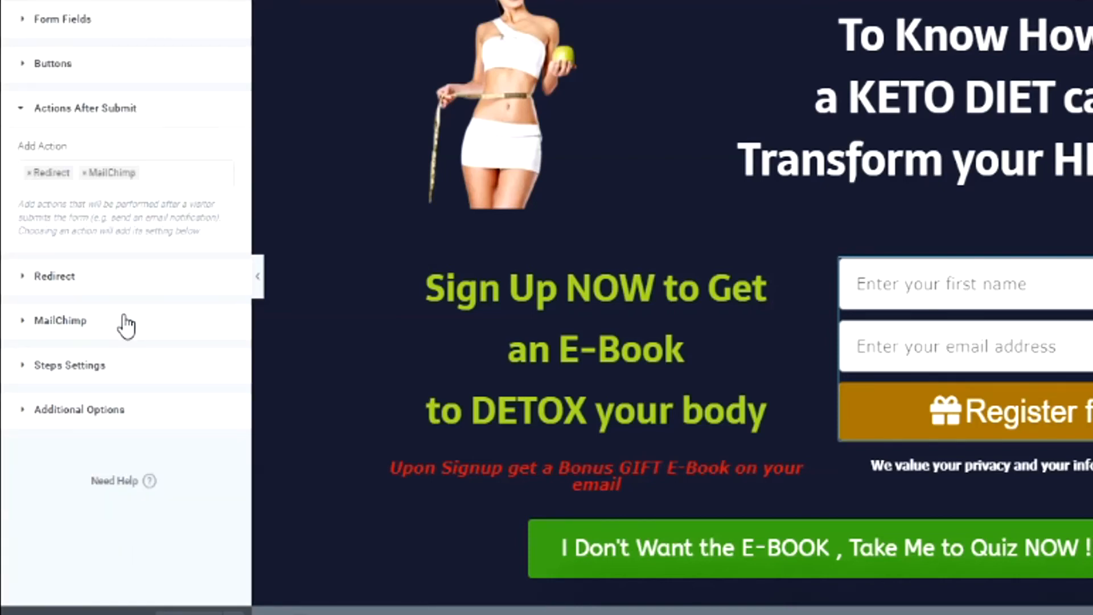
{"action": "left_click", "coordinate": [191, 169]}
{"action": "scroll", "coordinate": [138, 267], "scroll_direction": "down", "scroll_amount": 3}
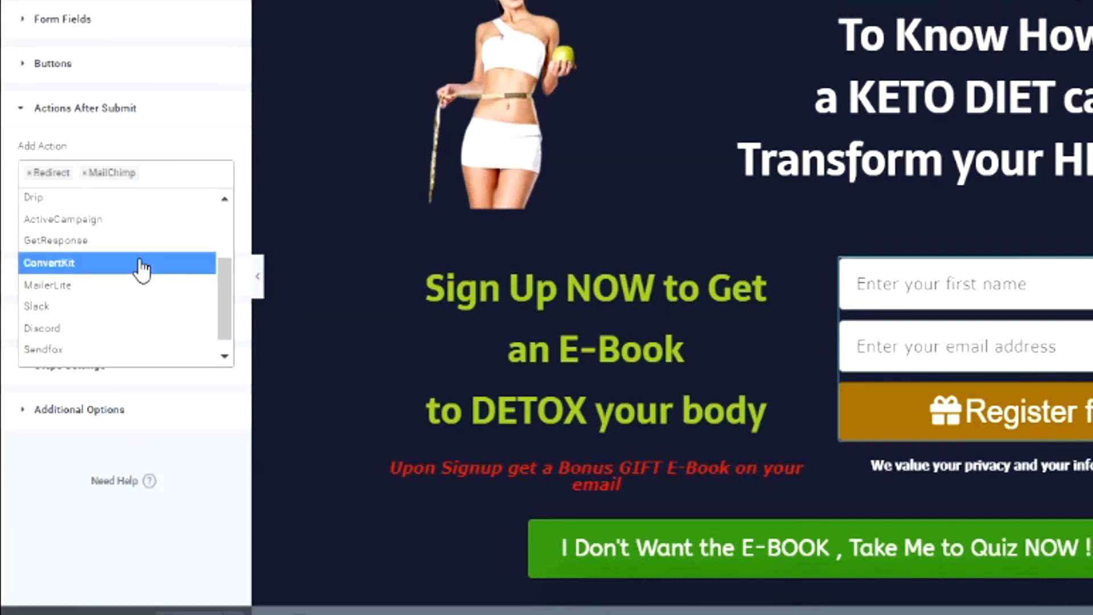